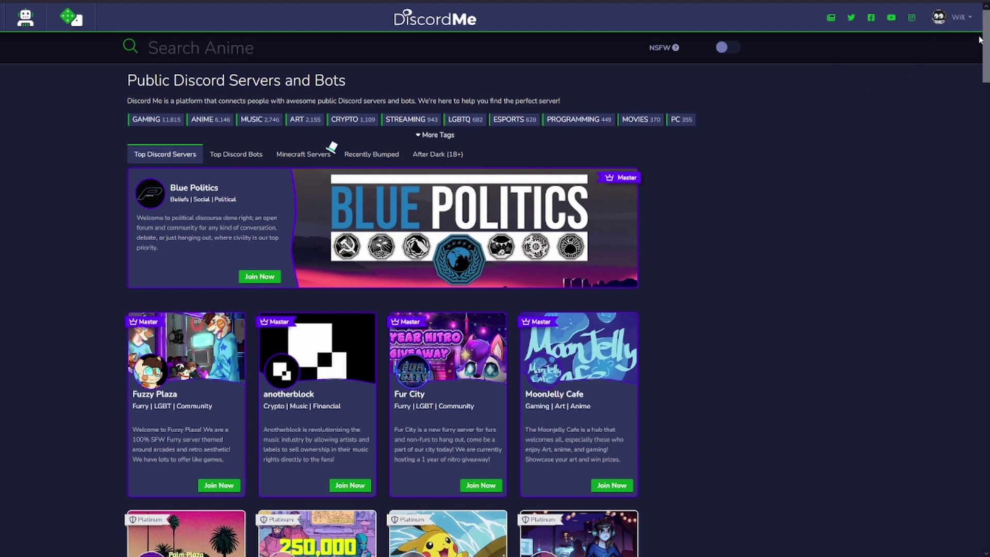
- Open the Add Your Server form through Add Server in the account menu
left_click(962, 22)
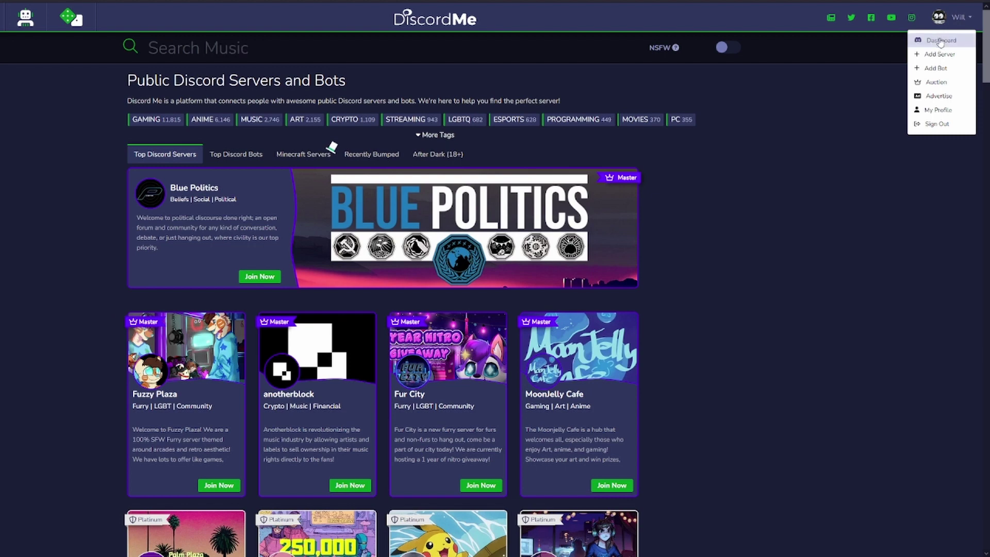
left_click(939, 53)
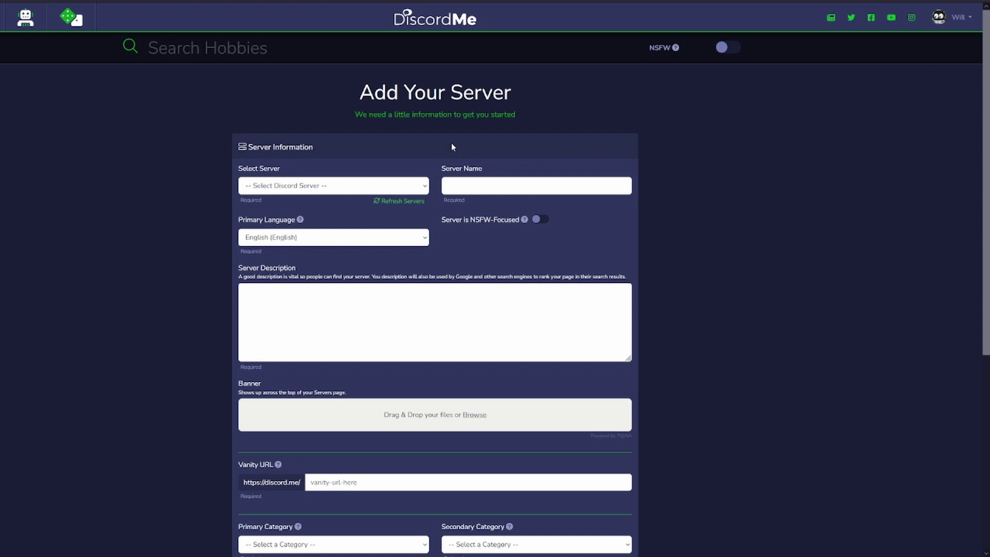
scroll(436, 175, "down", 3)
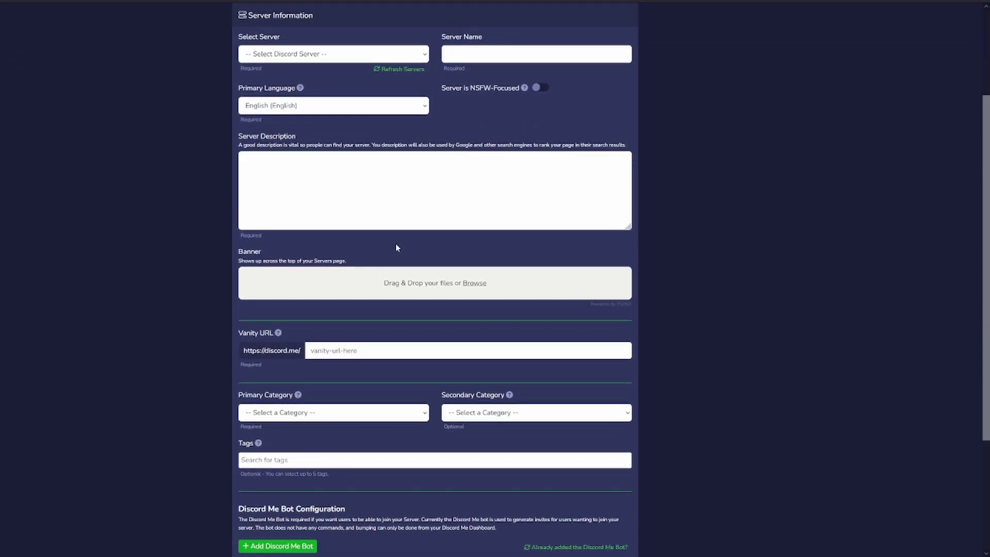
scroll(353, 313, "up", 2)
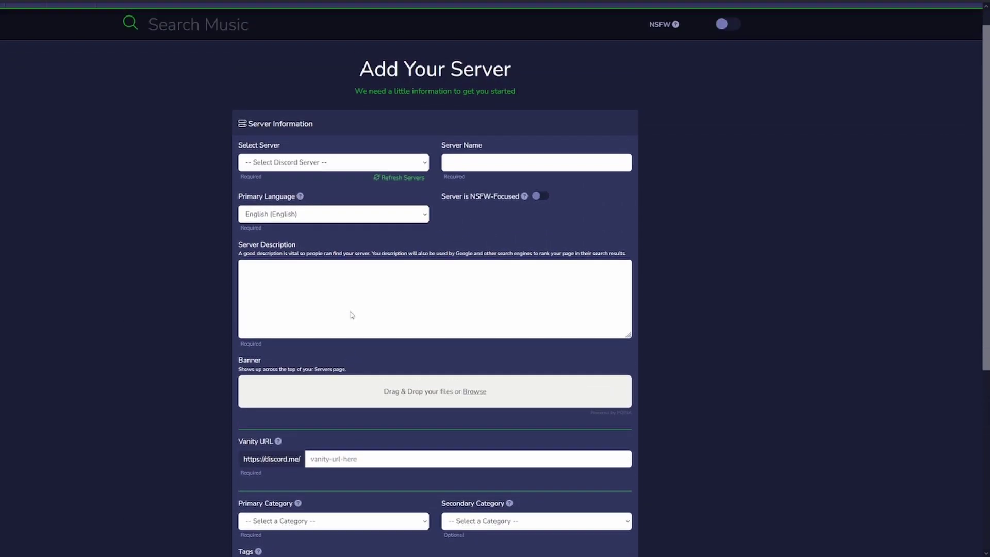
- Name the listing 'Will Gang' and leave the NSFW-Focused setting off
scroll(352, 314, "up", 1)
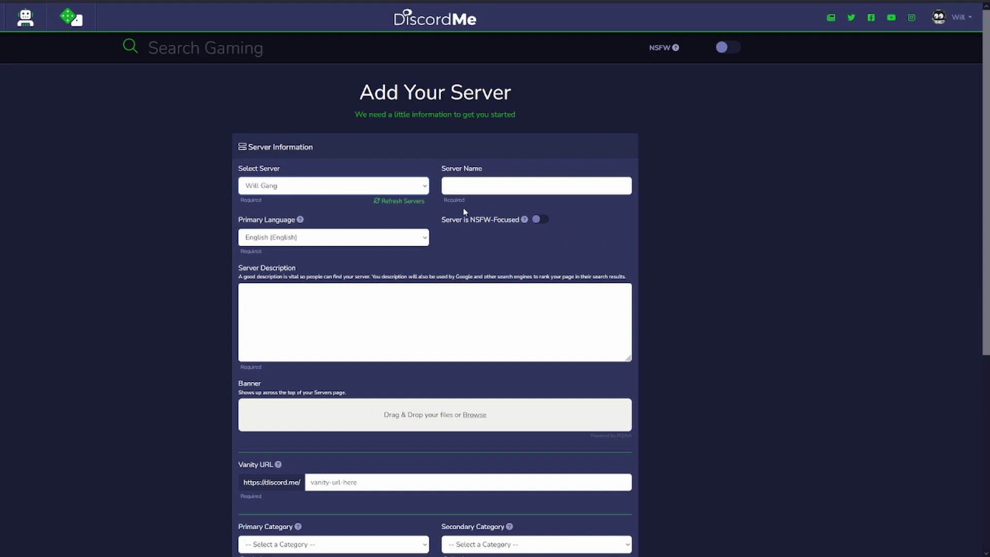
left_click(486, 185)
type("Will Gang")
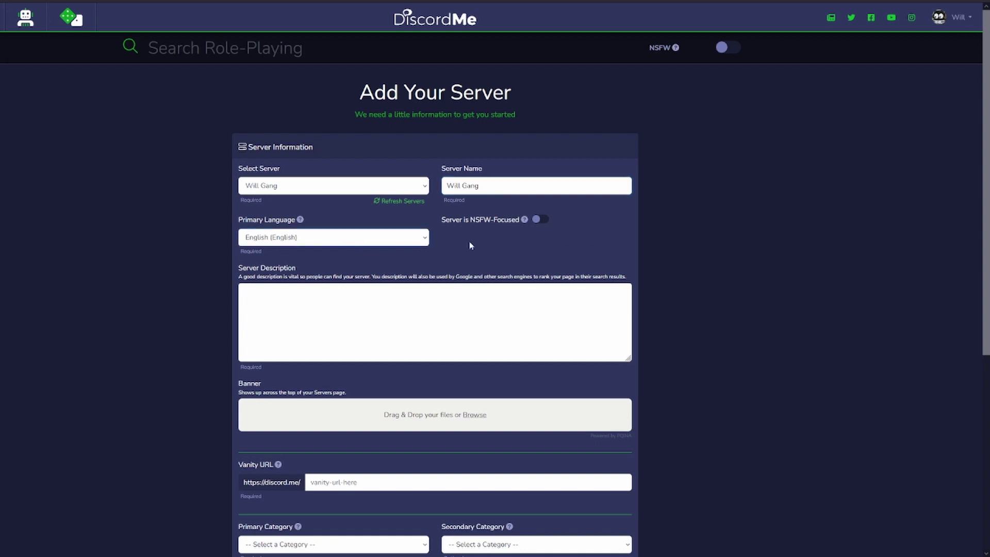
left_click(539, 221)
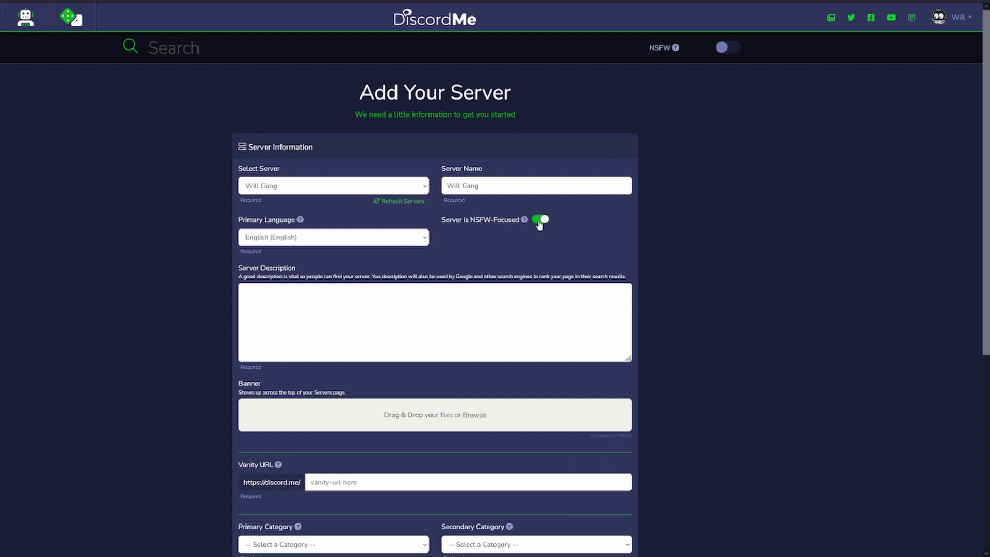
left_click(540, 222)
left_click(436, 324)
- Write a description about cool bots, weekly memes, events and giveaways with awesome prizes, exceeding 100 characters
type("This is a cool server with ")
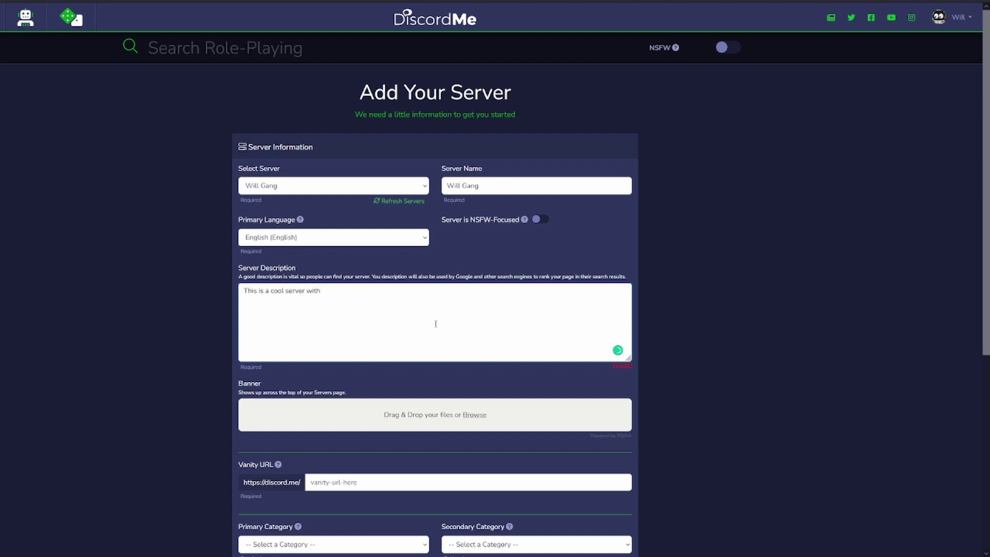
type("cool bots in it.")
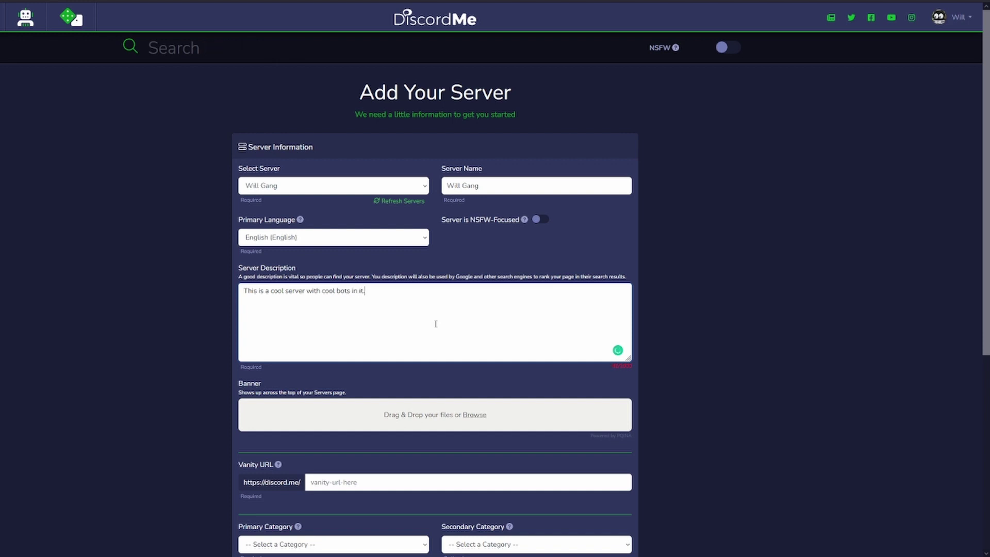
scroll(415, 373, "down", 1)
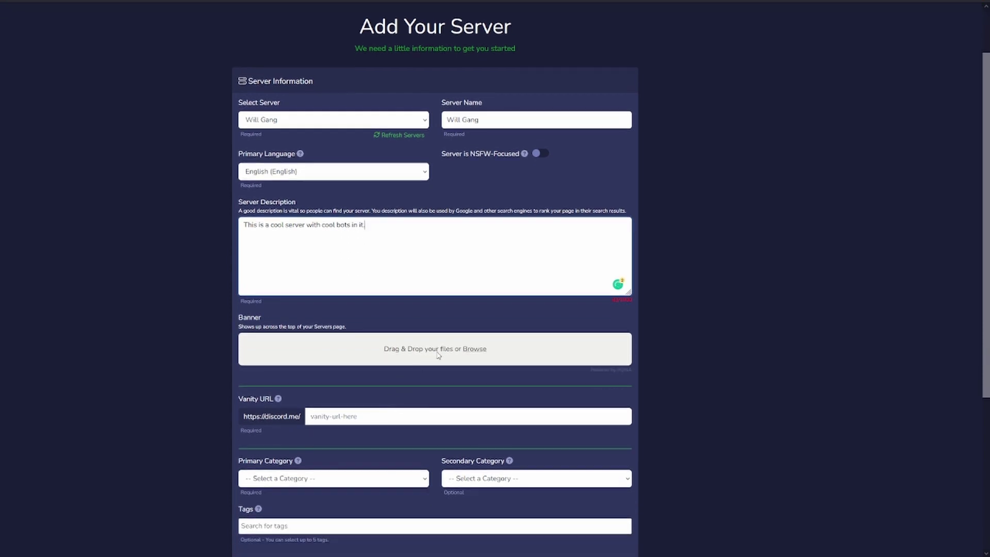
left_click(417, 304)
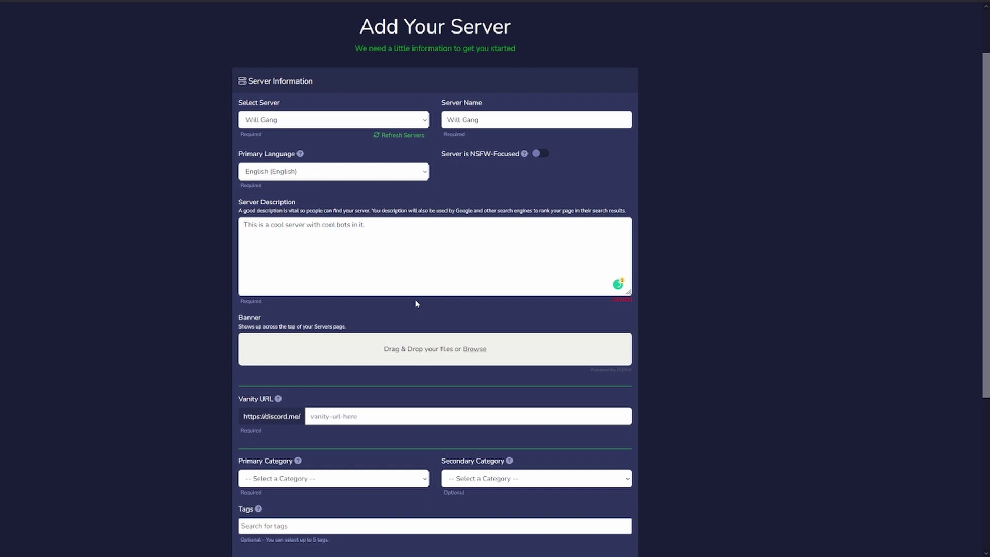
left_click(354, 294)
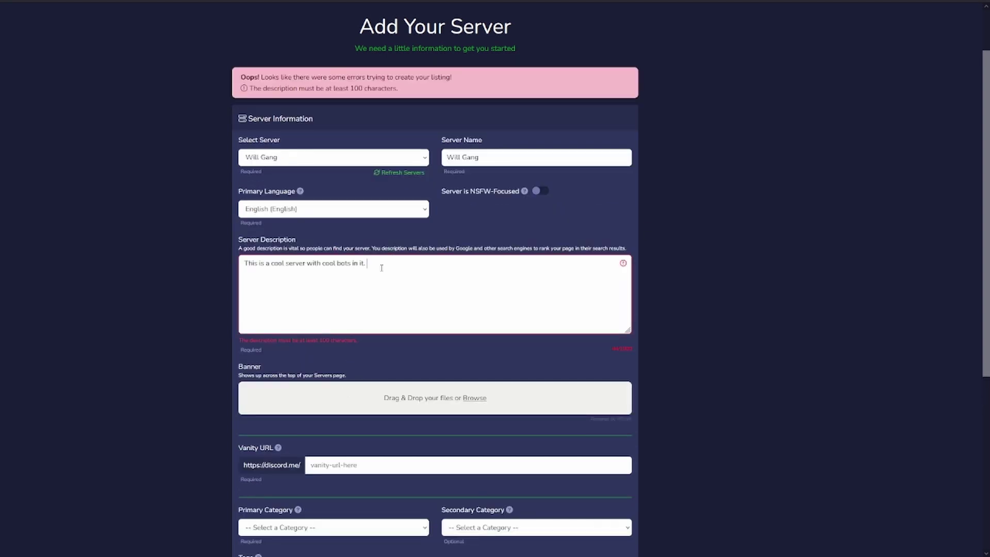
type("Join gof weekly meme")
key("BackSpace")
key("BackSpace")
key("BackSpace")
key("BackSpace")
key("BackSpace")
key("BackSpace")
key("BackSpace")
key("BackSpace")
key("BackSpace")
key("BackSpace")
key("BackSpace")
key("BackSpace")
key("BackSpace")
key("BackSpace")
type("for weekly memes, events and giveaways with ")
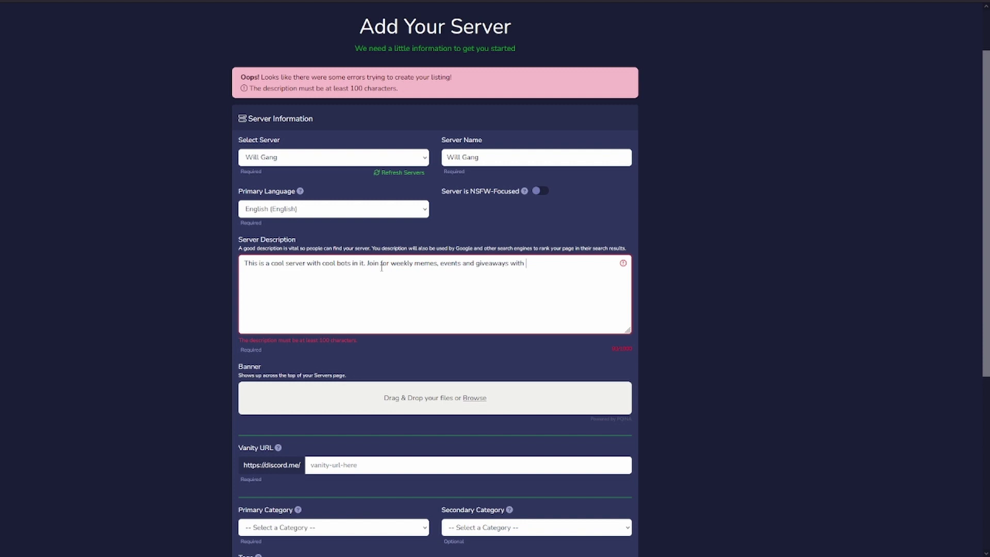
type("awesome prizes.")
- Set the vanity URL to 'willgang' (discord.me/willgang)
scroll(353, 343, "down", 1)
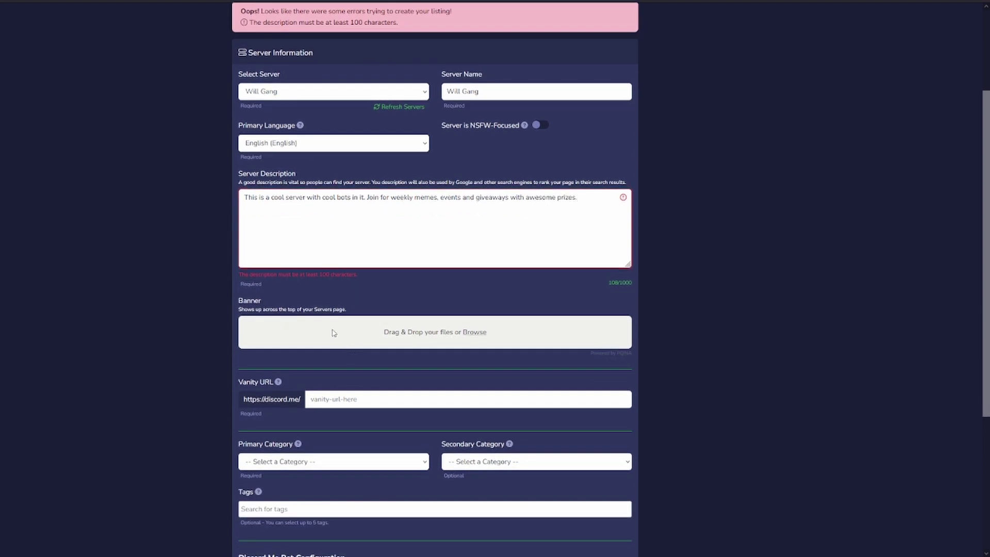
left_click(68, 108)
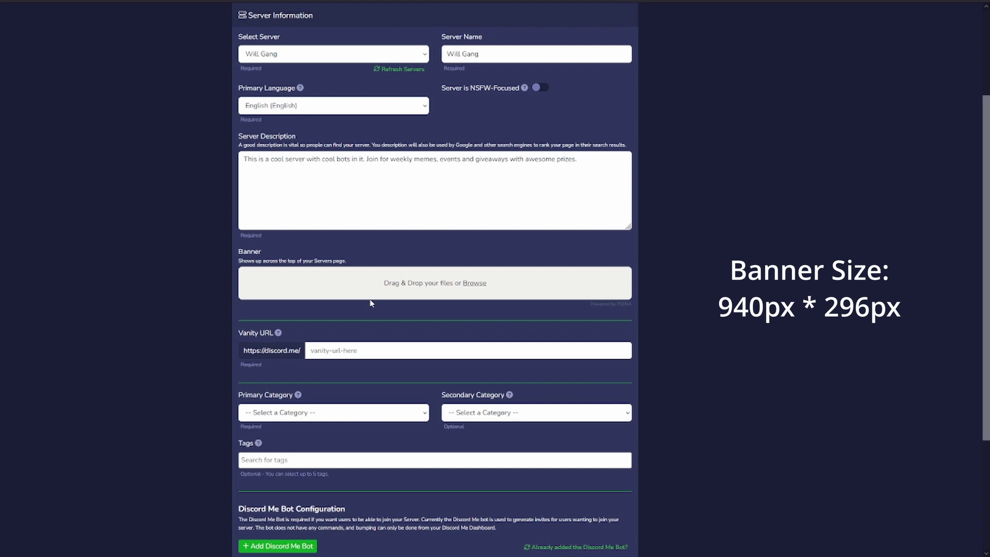
left_click(371, 349)
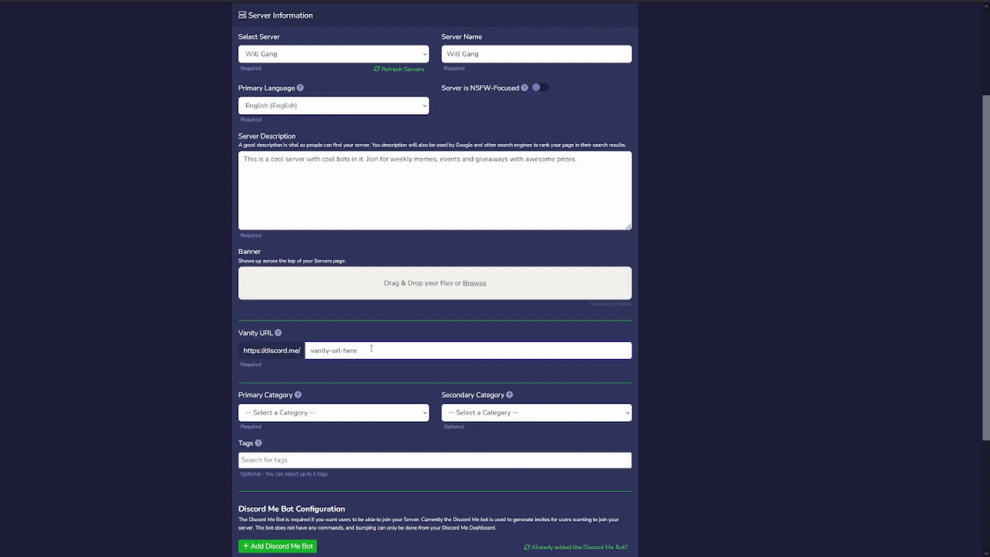
type("willgang")
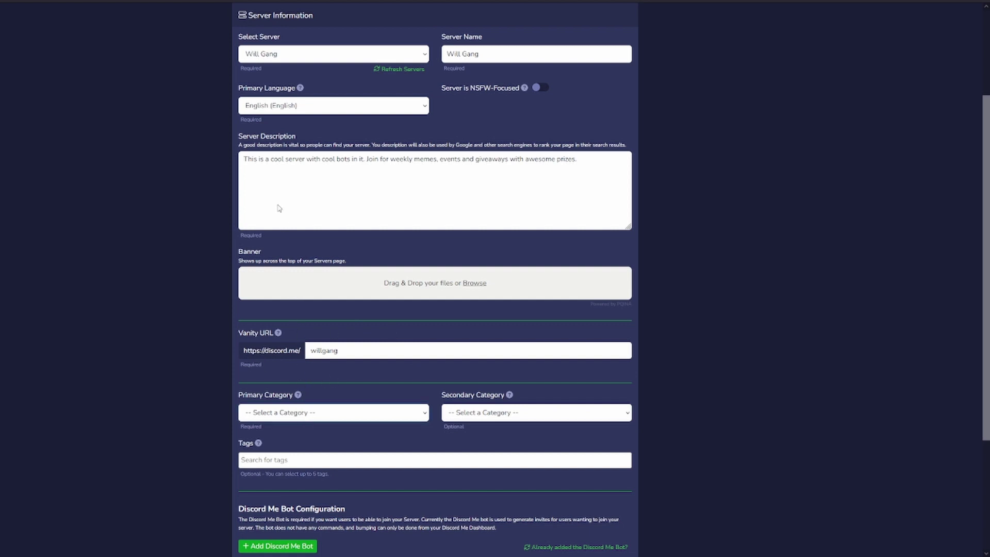
- Set the categories to Community and Entertainment and add the 'gaming' tag
key("c")
left_click(485, 296)
scroll(384, 364, "down", 3)
left_click(275, 328)
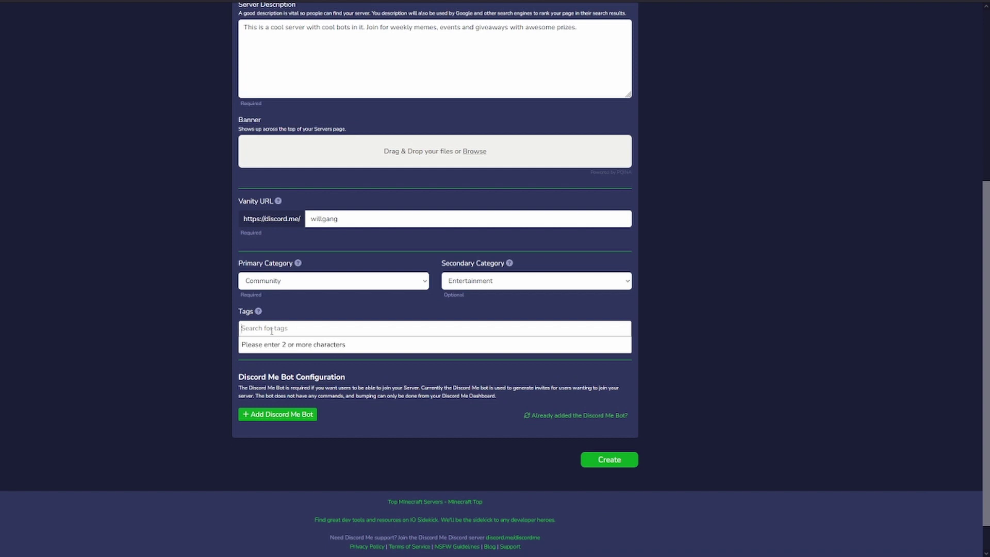
type("gaming")
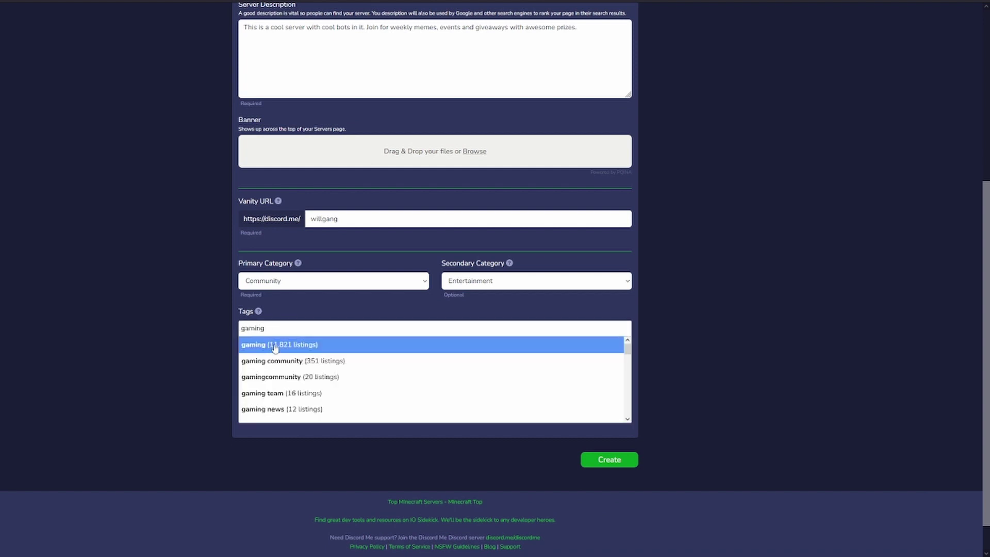
left_click(275, 345)
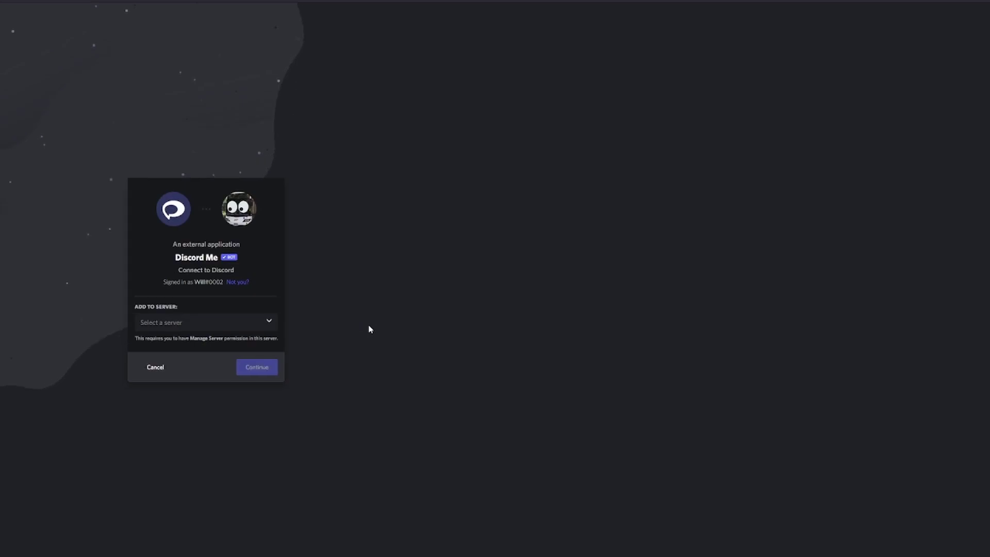
- Authorize the Discord Me bot on the Will Gang server and pass the hCaptcha check
left_click(255, 326)
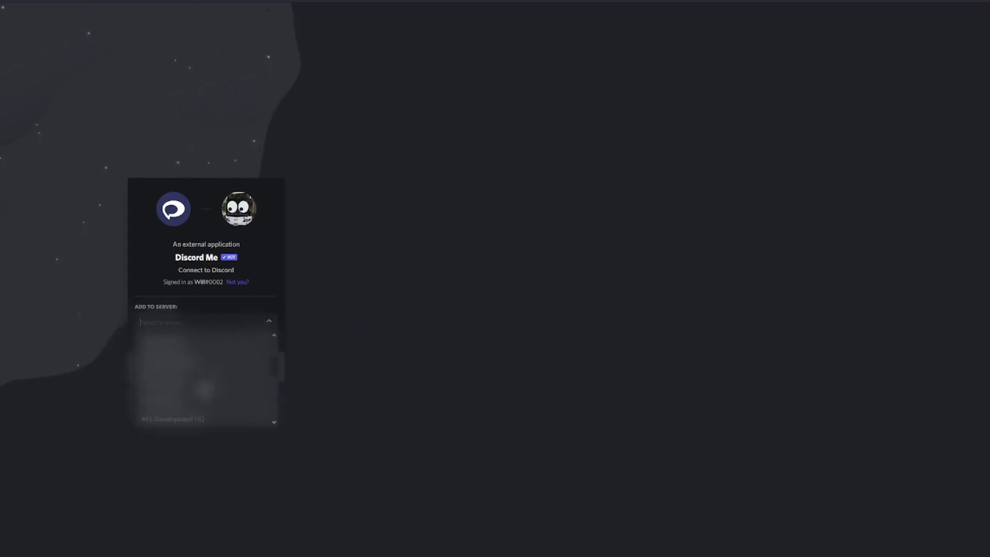
scroll(206, 376, "down", 3)
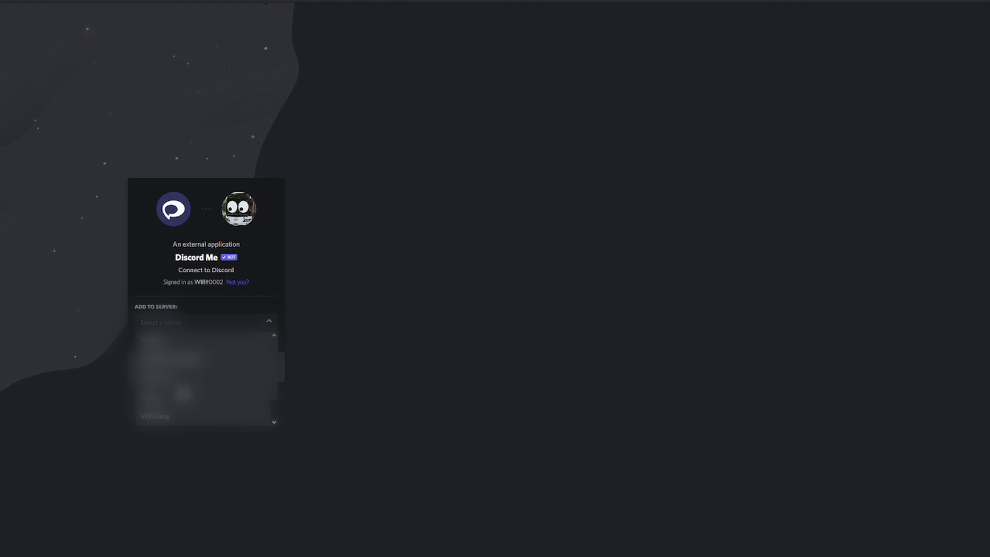
left_click(155, 416)
left_click(264, 369)
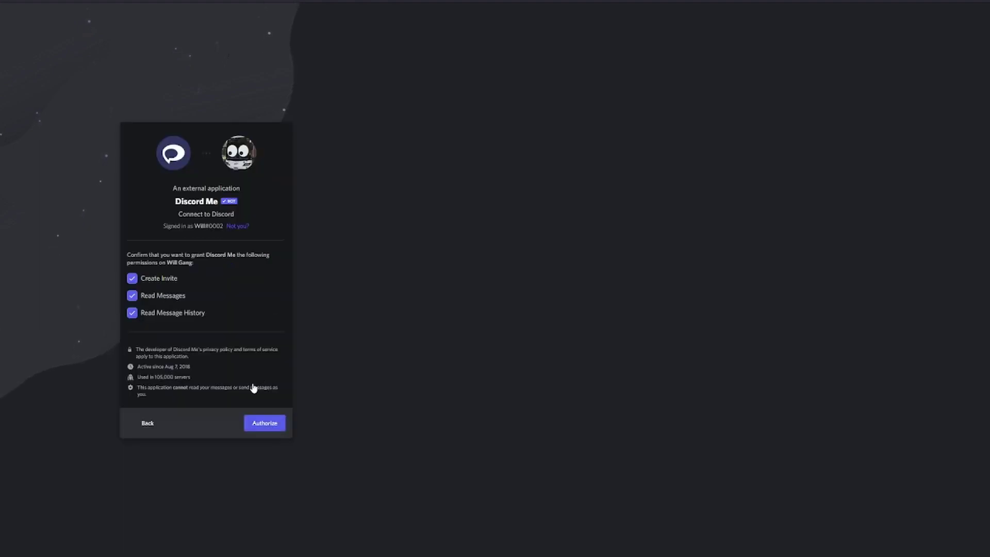
left_click(262, 425)
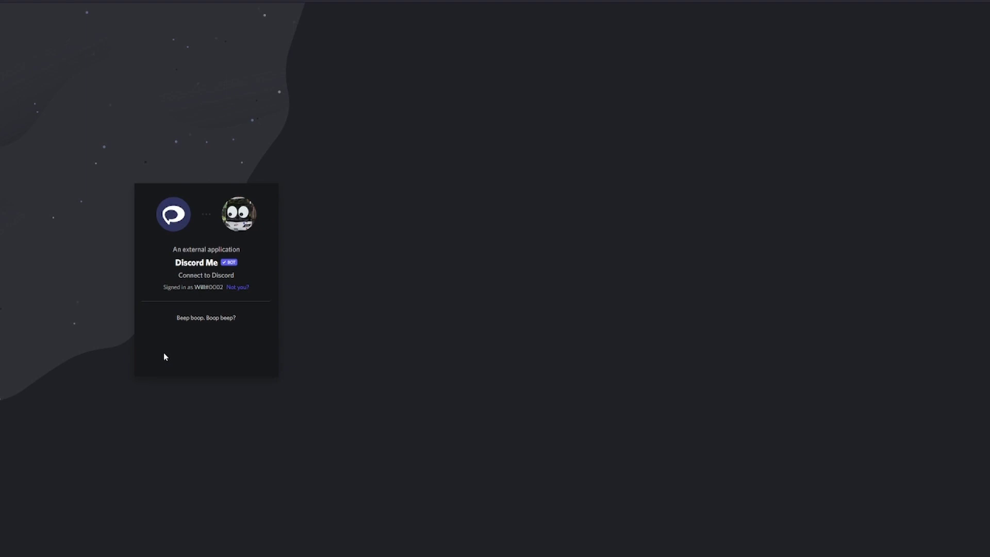
left_click(155, 348)
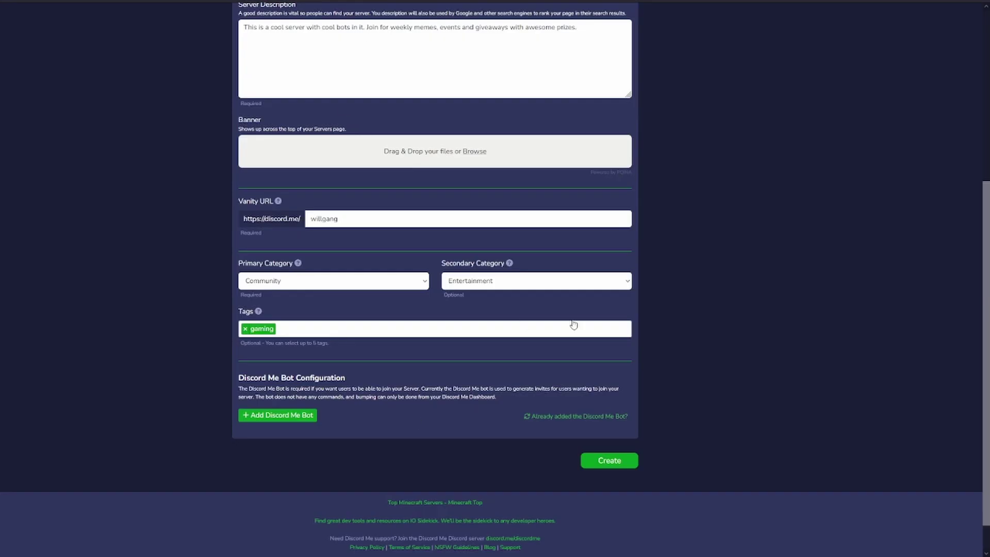
- Confirm the bot is added, refresh channels, and create the listing with general as the invite channel
left_click(563, 417)
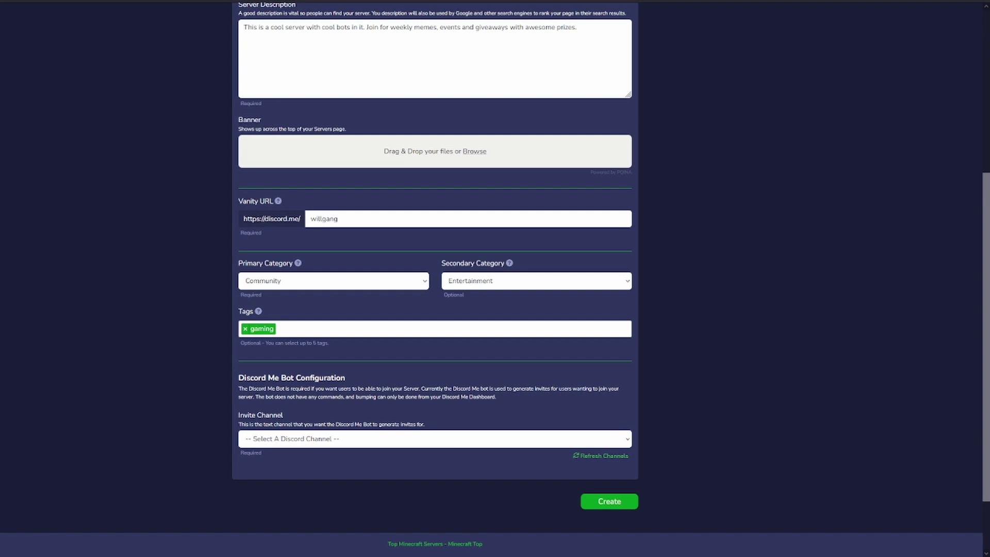
left_click(589, 456)
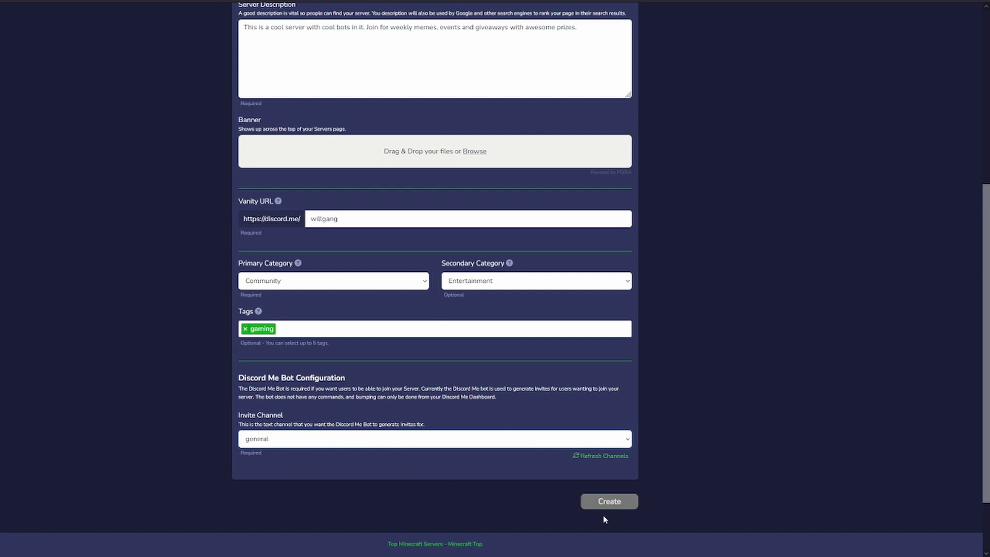
left_click(586, 499)
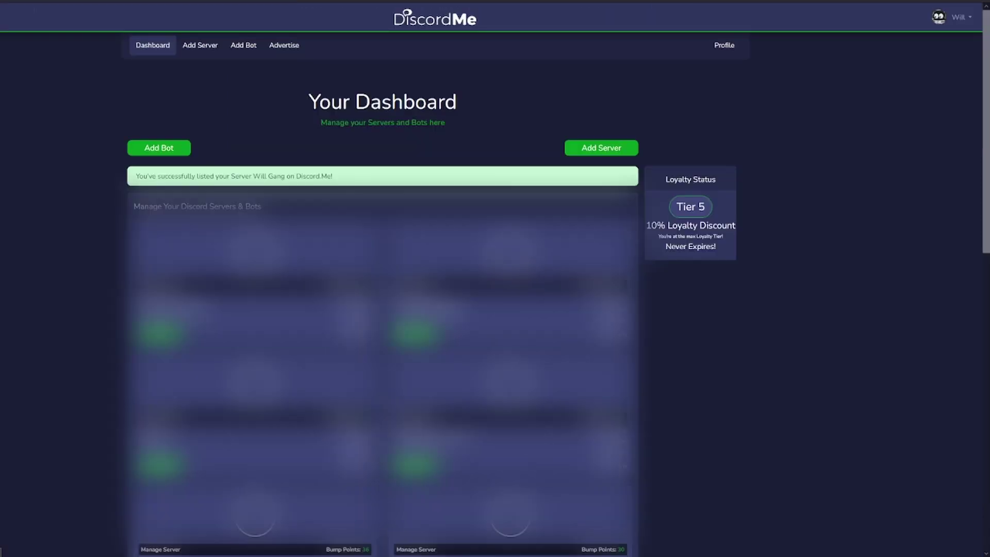
- Bump Will Gang from its dashboard card, then dismiss the countdown and the gear menu
scroll(272, 225, "down", 15)
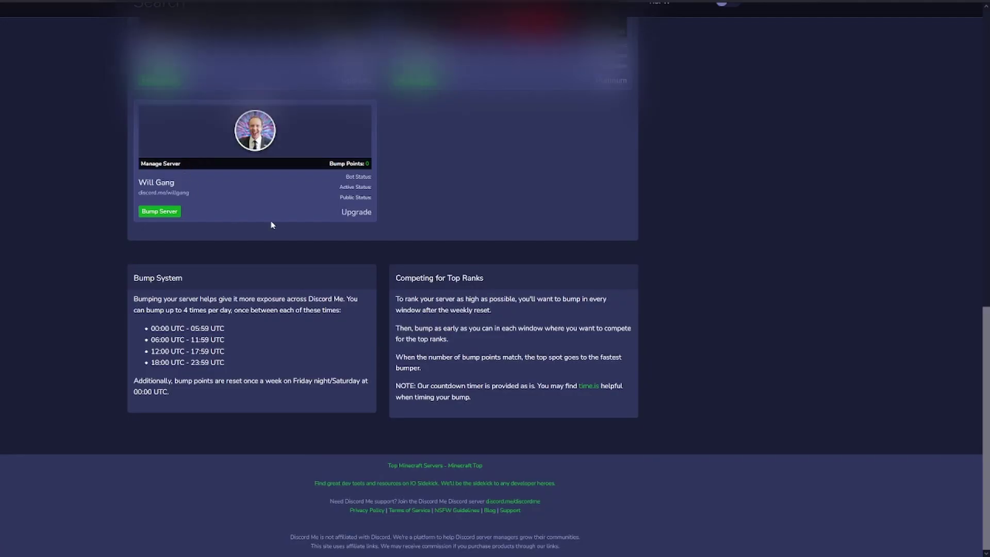
left_click(153, 208)
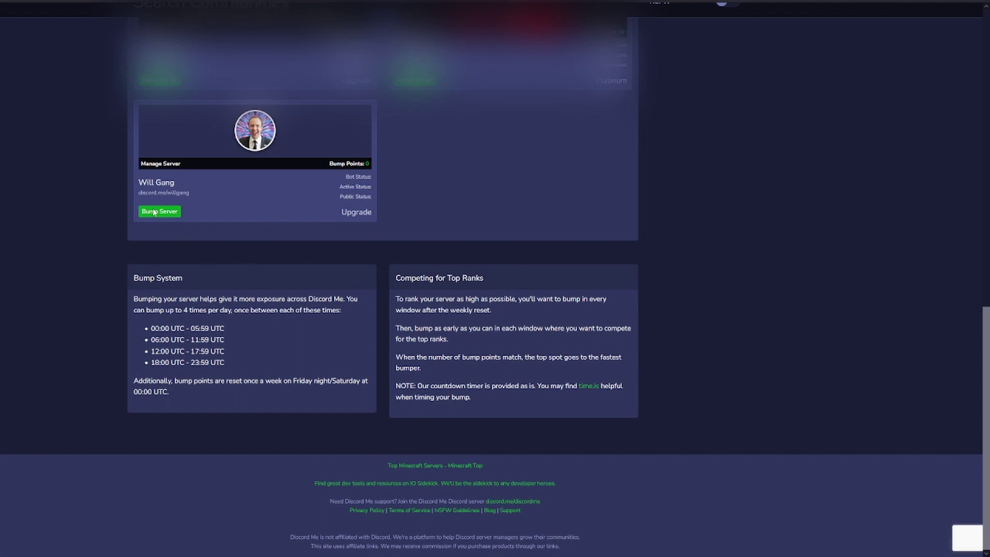
left_click(442, 259)
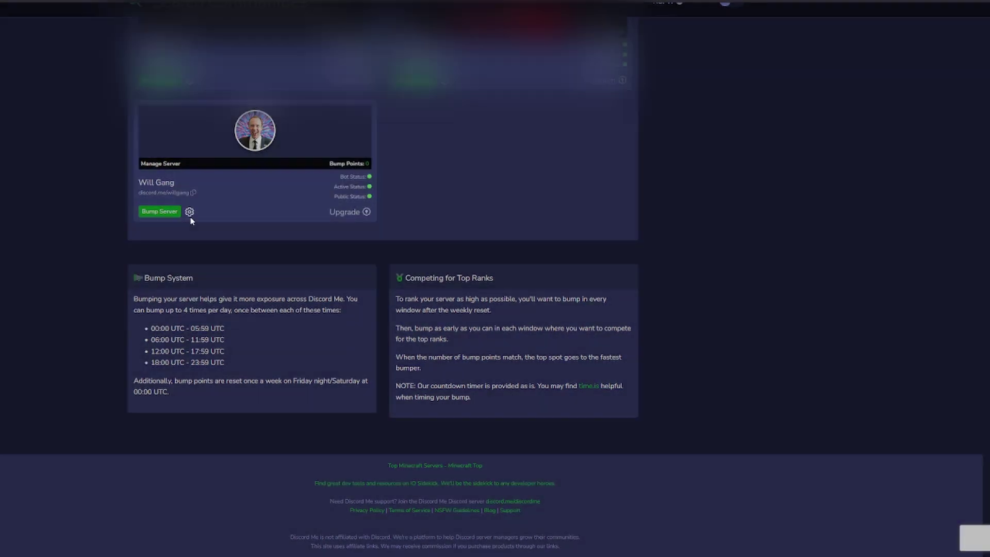
left_click(189, 211)
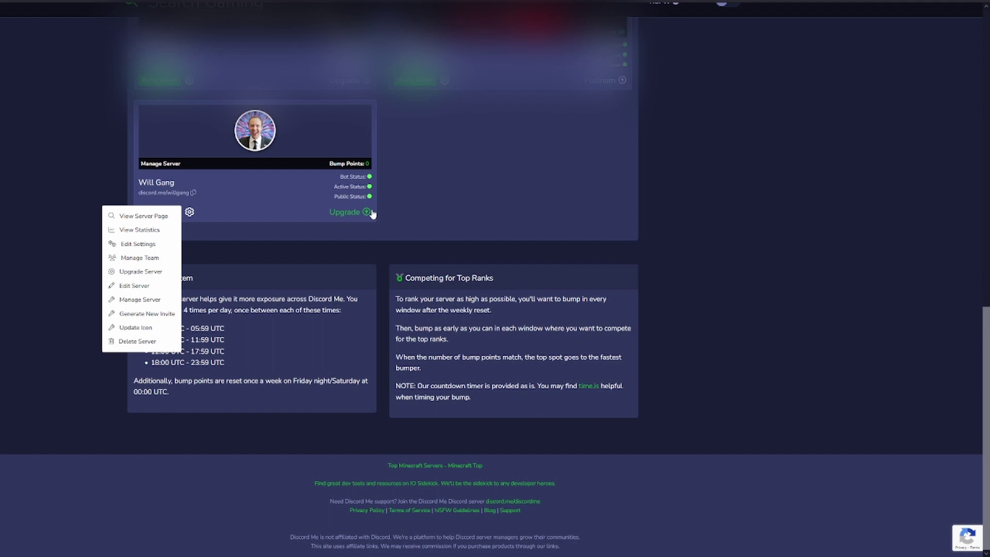
left_click(263, 250)
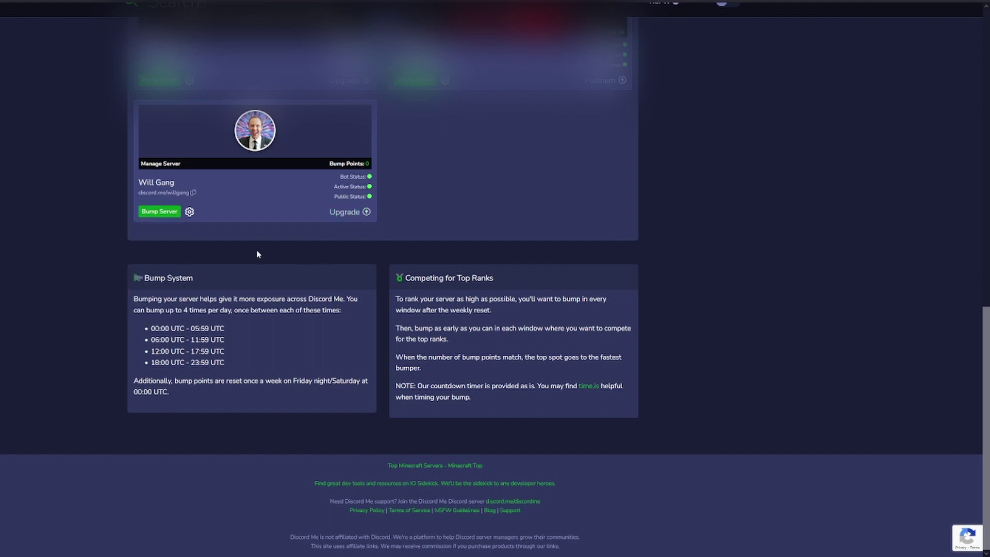